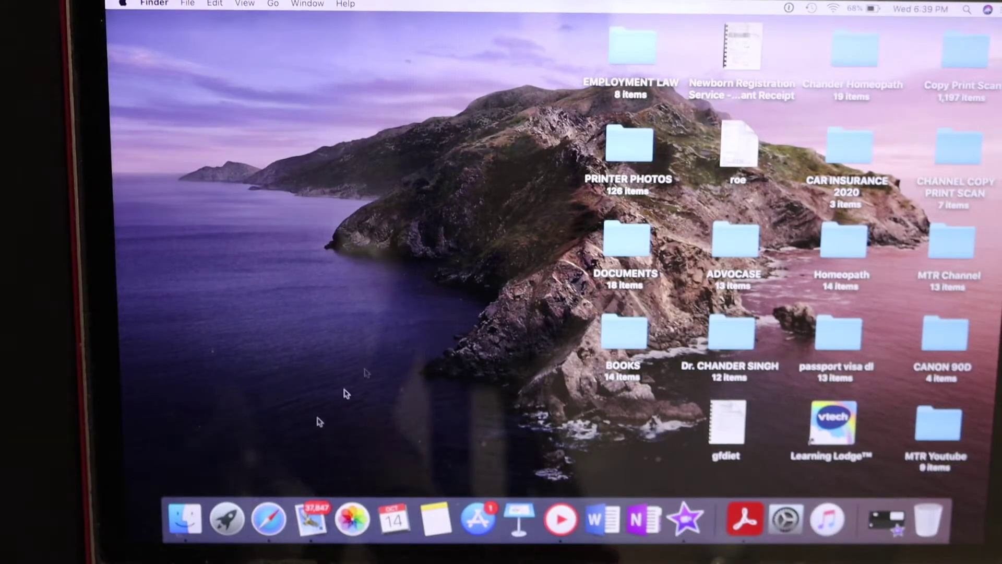
Step: Launch HP Smart from the Launchpad of installed applications
{"action": "left_click", "coordinate": [226, 518]}
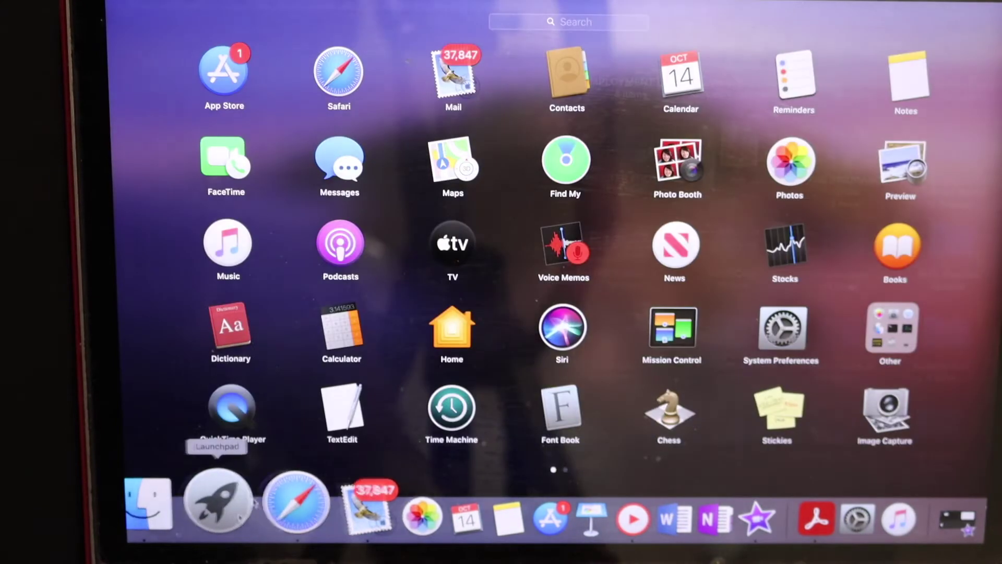
{"action": "scroll", "coordinate": [605, 314], "scroll_direction": "right", "scroll_amount": 5}
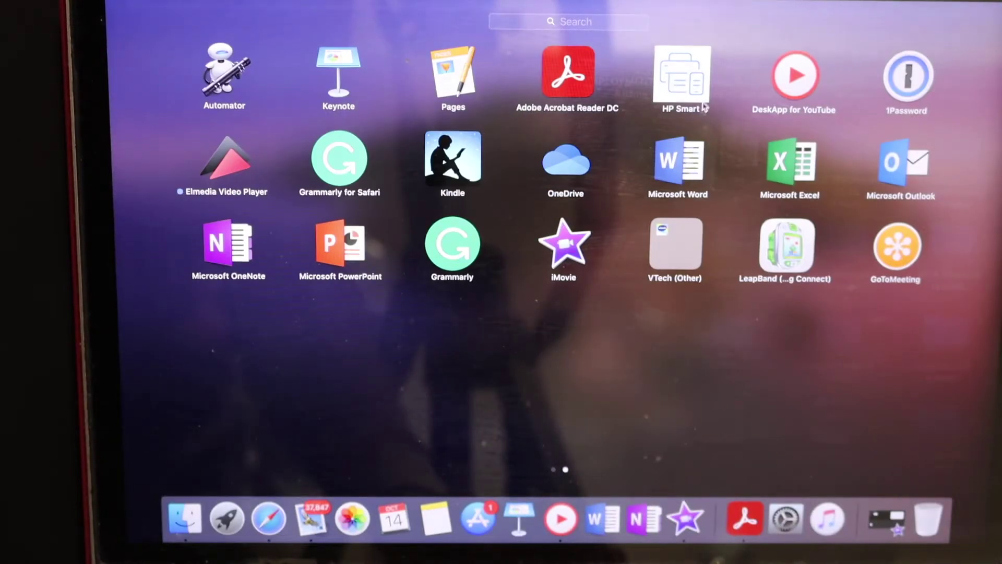
{"action": "left_click", "coordinate": [690, 92]}
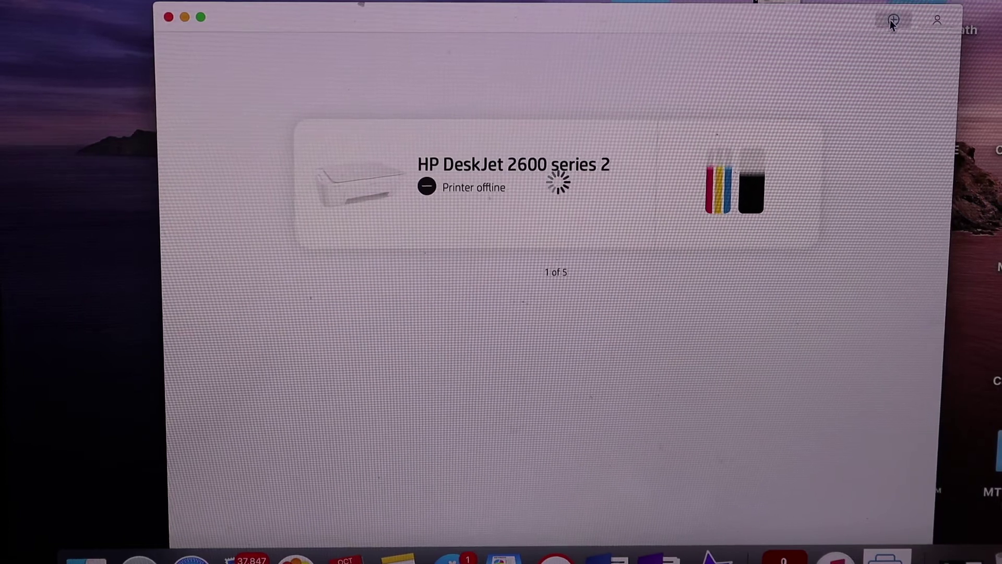
Step: Add a different printer and select the HP ENVY Pro 6400 series
{"action": "left_click", "coordinate": [894, 20]}
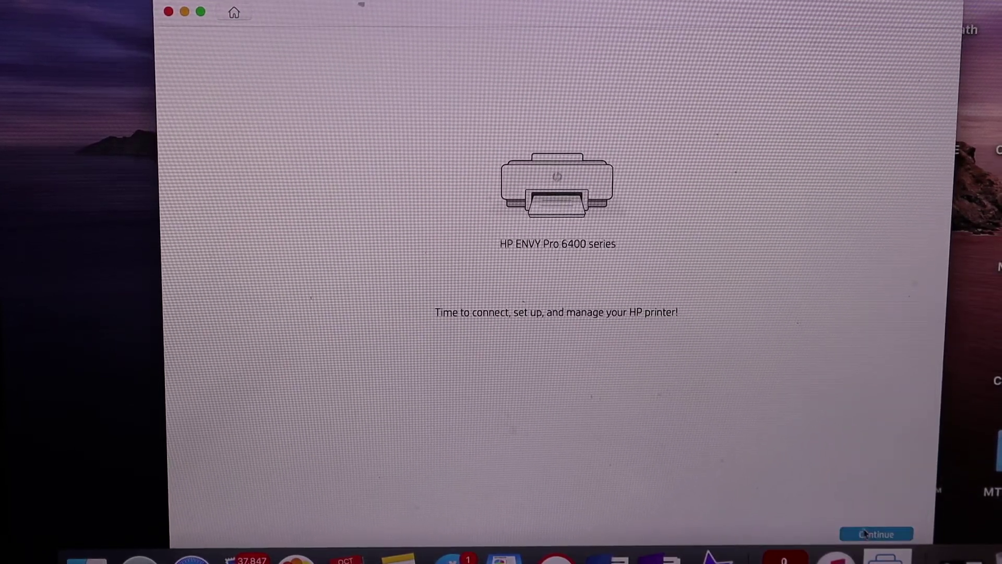
Step: Join the ENVY Pro 6400 to the Sharma Wi-Fi network using the saved Wi-Fi password
{"action": "left_click", "coordinate": [869, 536]}
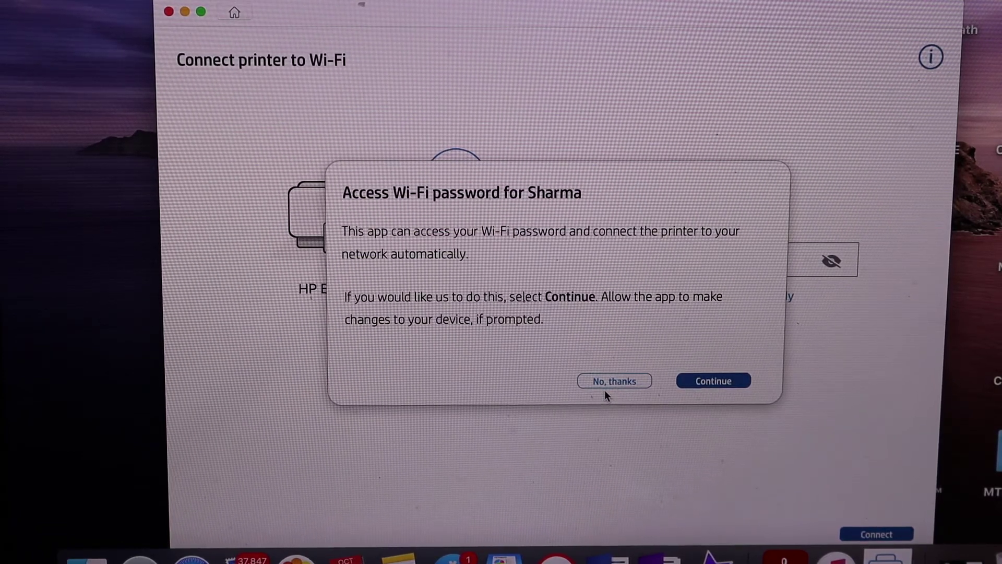
{"action": "left_click", "coordinate": [712, 381]}
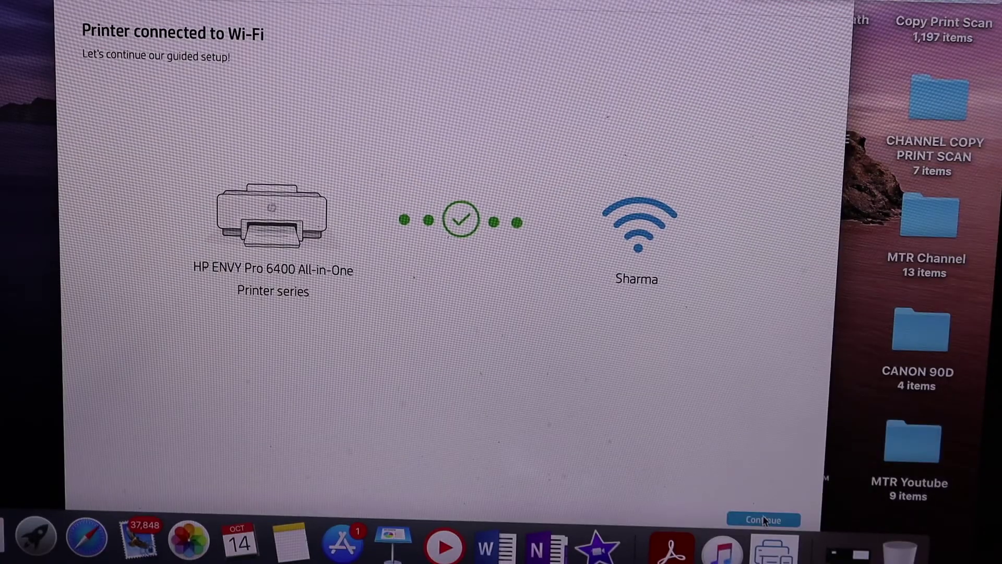
Step: Accept the Wi-Fi and connected-services notices, then skip HP account and warranty activation
{"action": "left_click", "coordinate": [763, 517]}
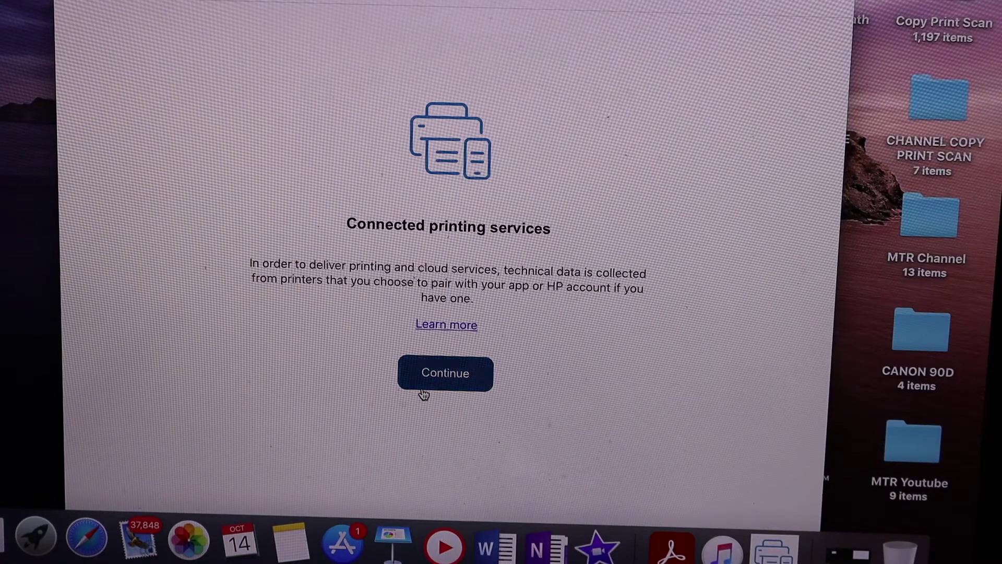
{"action": "left_click", "coordinate": [444, 376]}
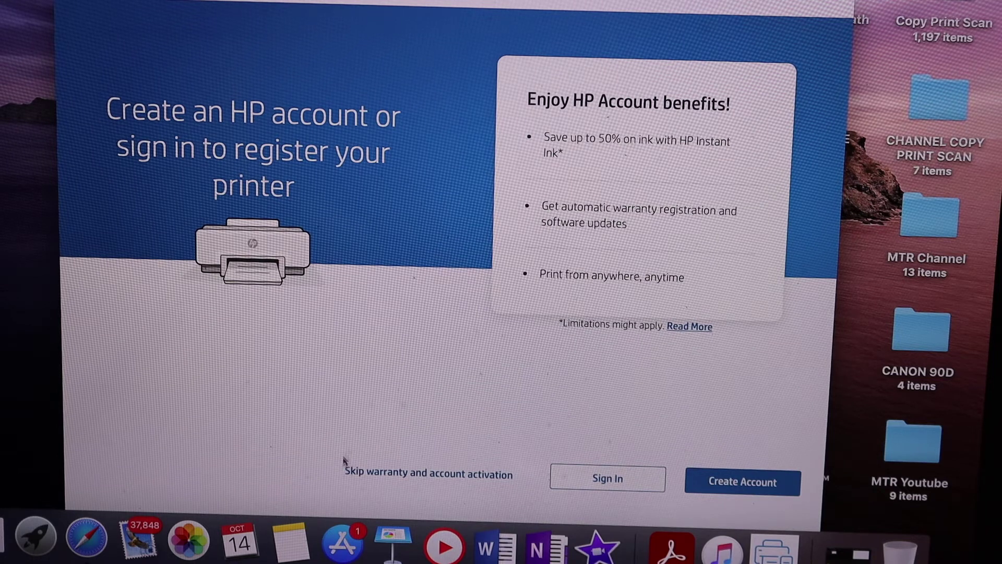
{"action": "left_click", "coordinate": [404, 474]}
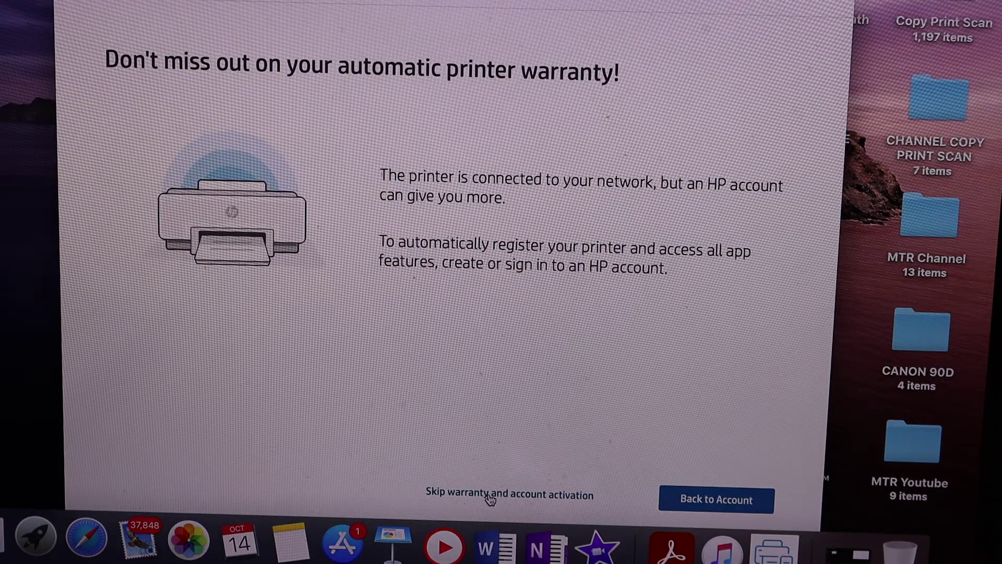
{"action": "left_click", "coordinate": [490, 497]}
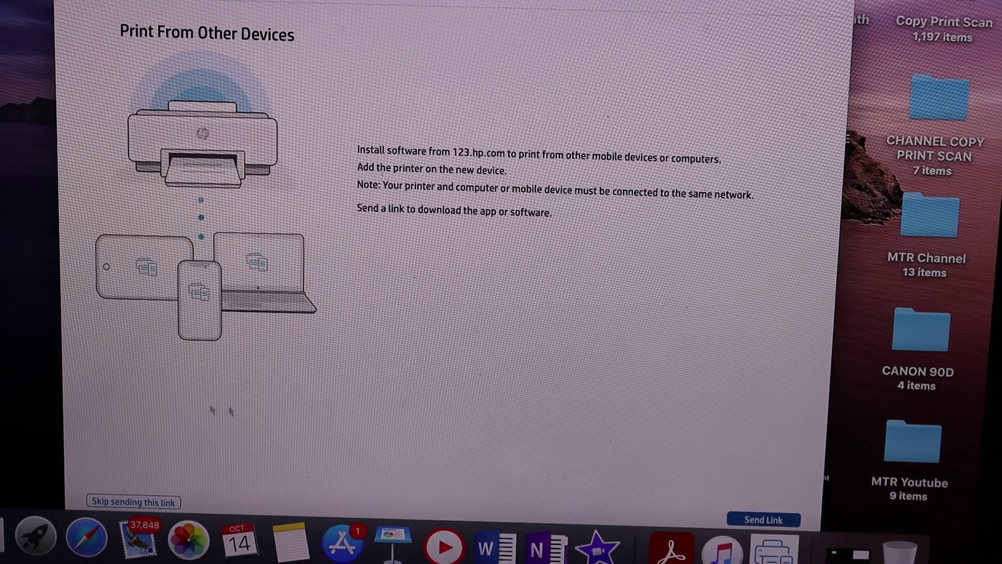
Step: Skip sending the download link and confirm the ENVY Pro 6400 driver installation
{"action": "left_click", "coordinate": [116, 500]}
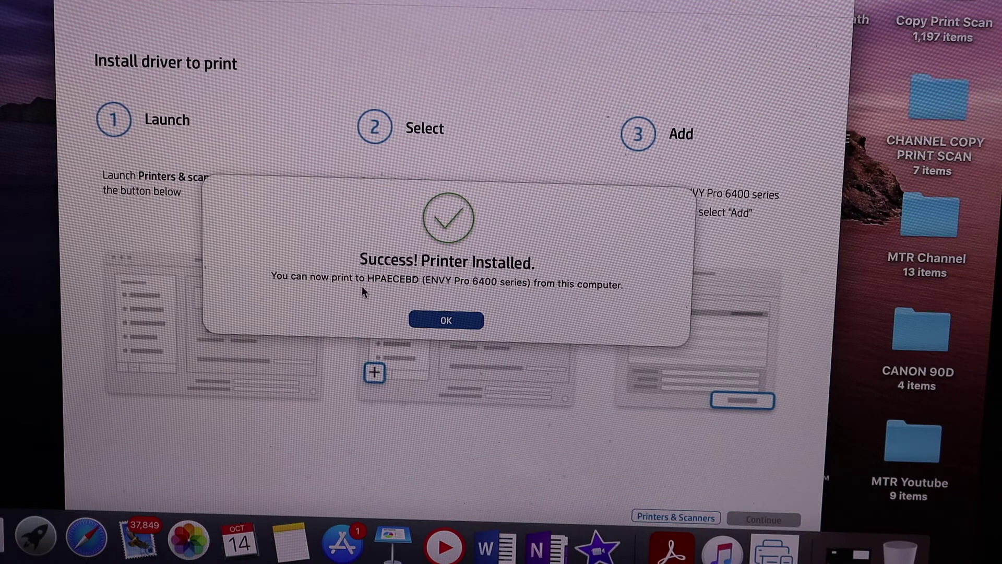
{"action": "left_click", "coordinate": [445, 319]}
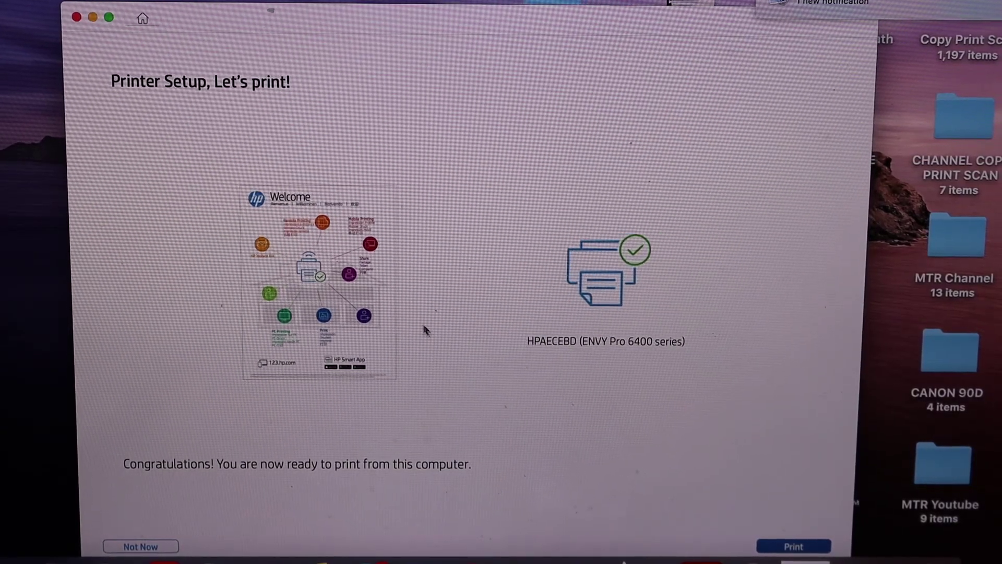
Step: Open the welcome-page print dialog and choose ENVY Pro 6400 series as the printer
{"action": "left_click", "coordinate": [785, 547]}
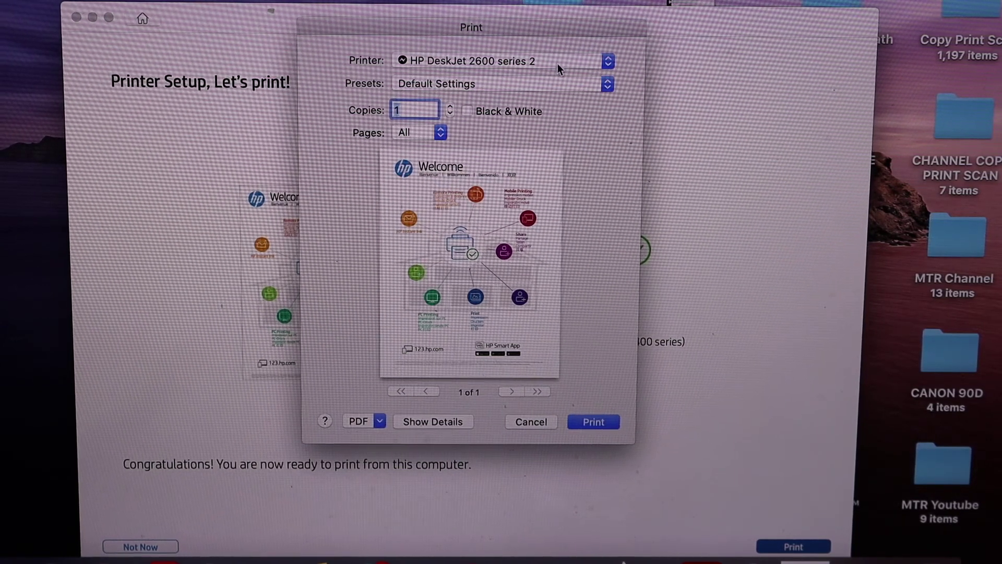
{"action": "left_click", "coordinate": [558, 63]}
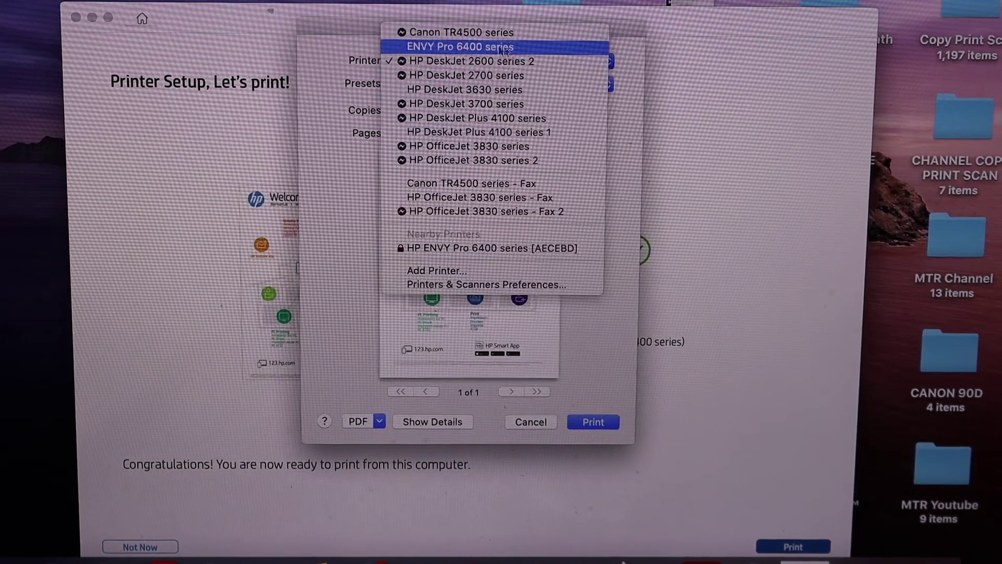
{"action": "left_click", "coordinate": [495, 50]}
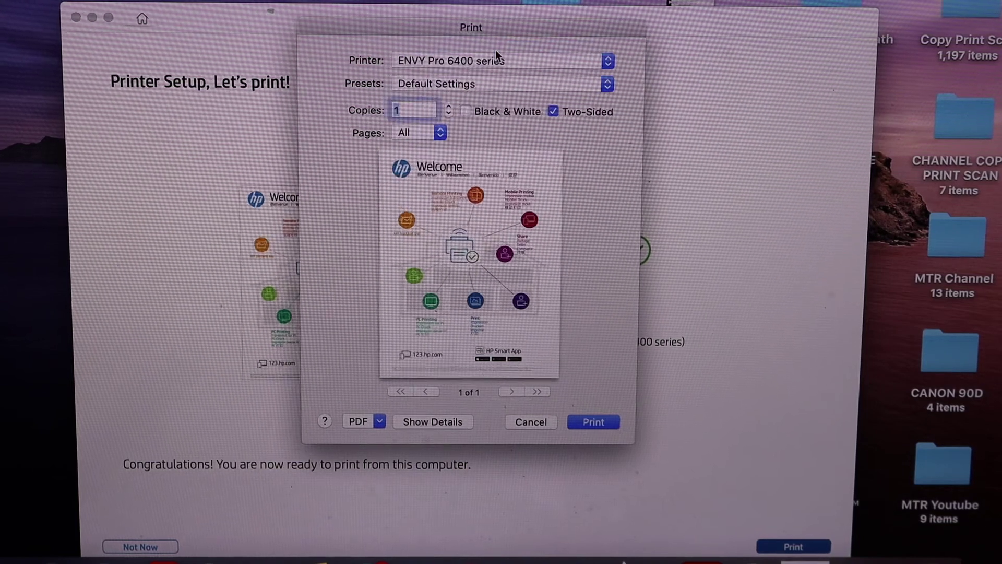